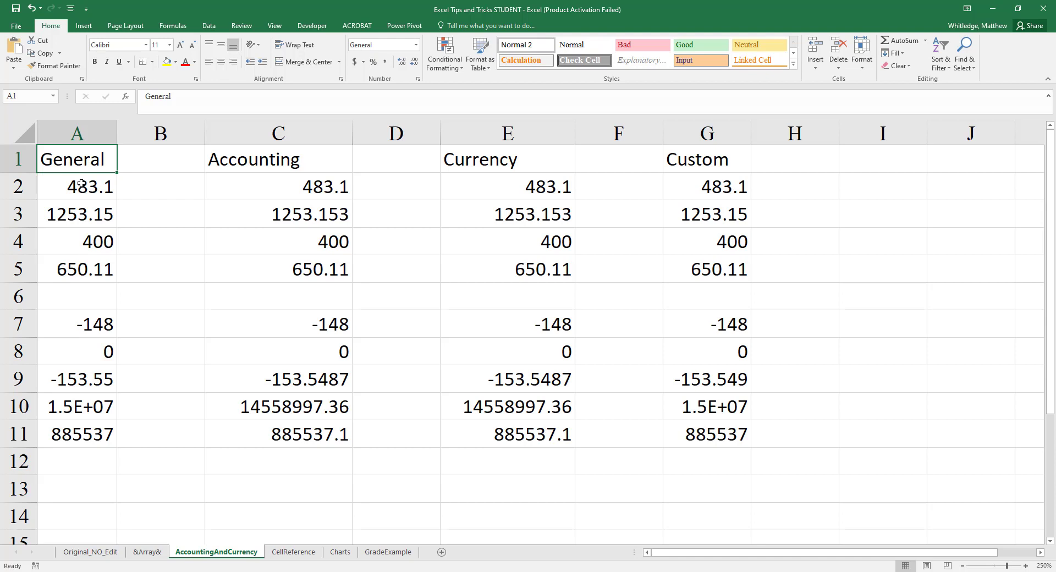
- Examine the General column's values in A2 to A10, comparing each displayed number with its full stored value
{"action": "left_click", "coordinate": [81, 184]}
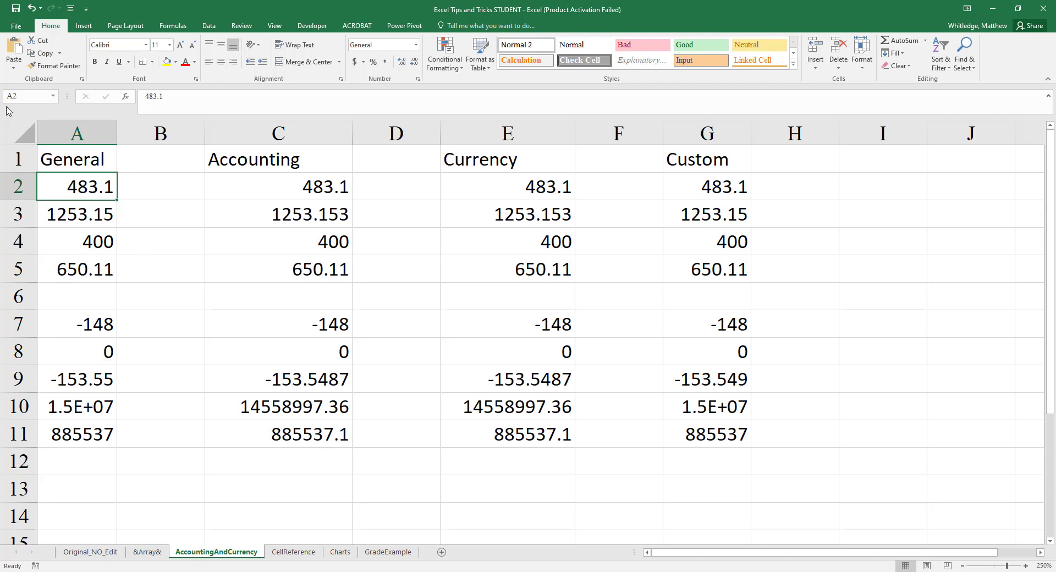
{"action": "key", "text": "Down"}
{"action": "key", "text": "Down"}
{"action": "key", "text": "Down"}
{"action": "key", "text": "Down"}
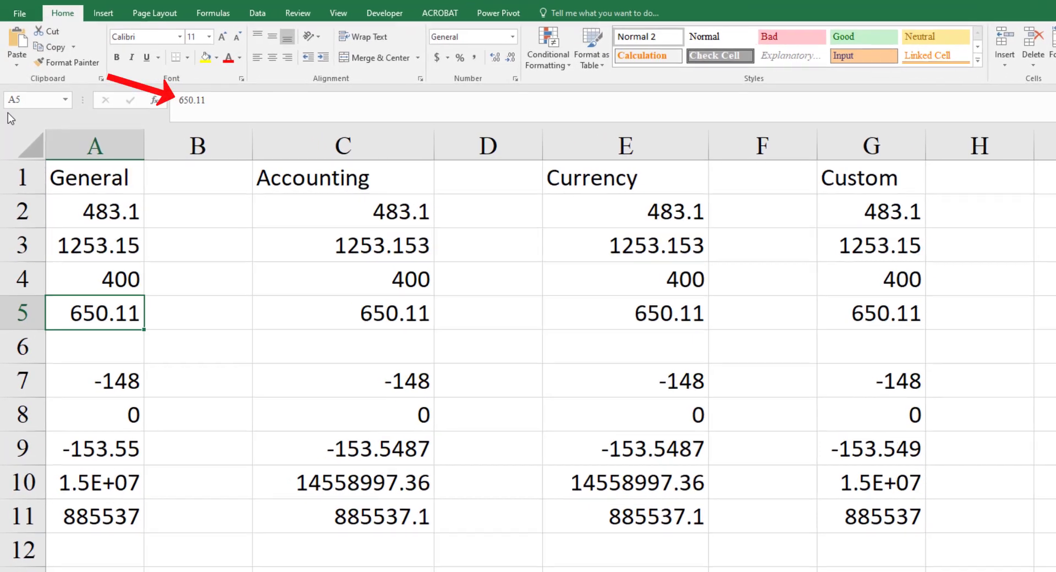
{"action": "key", "text": "Down"}
{"action": "key", "text": "Down"}
{"action": "key", "text": "Down"}
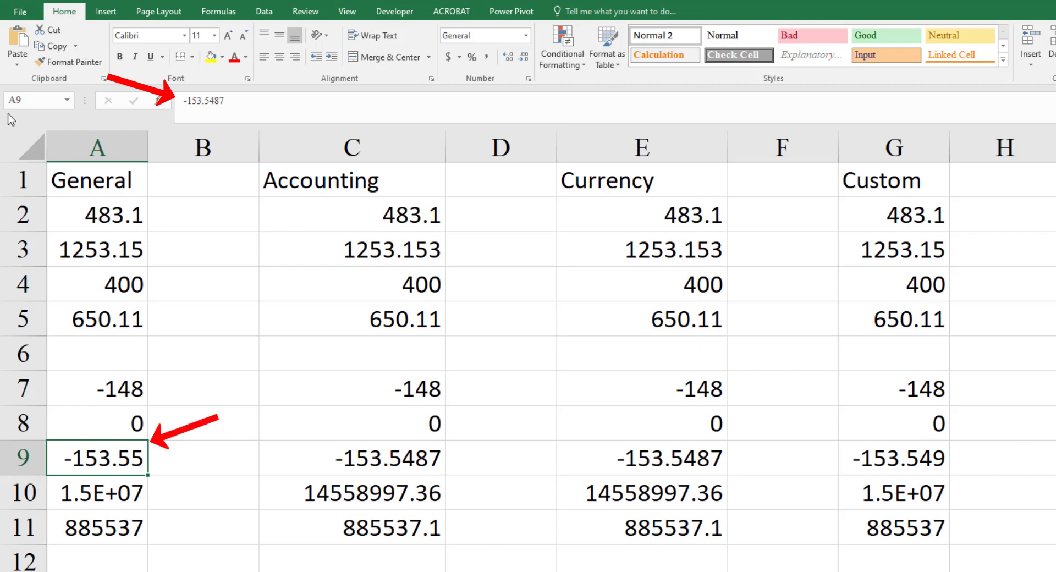
{"action": "key", "text": "Down"}
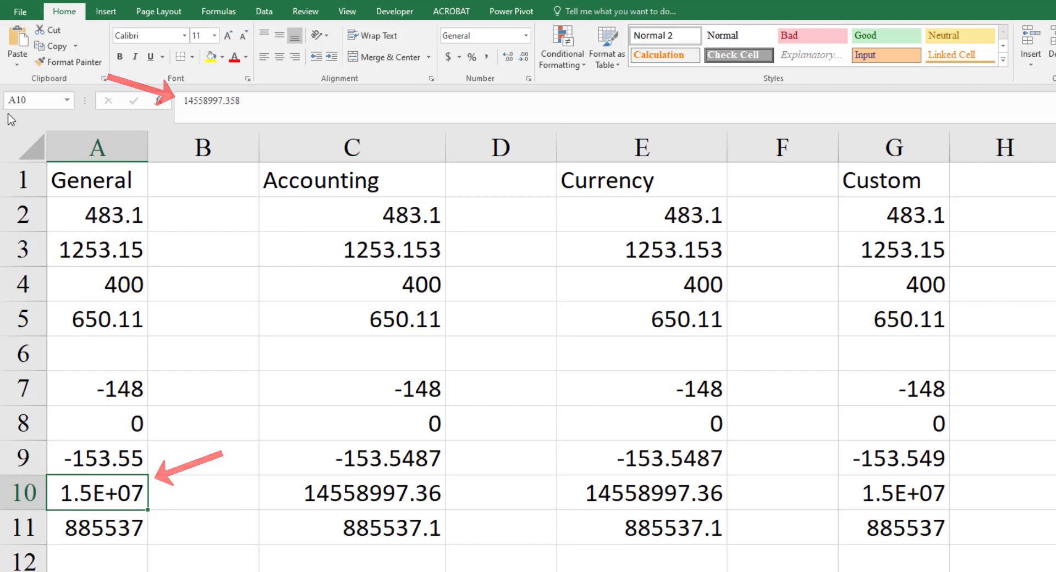
- Apply the Accounting number format to the Accounting column, range C1:C11
{"action": "key", "text": "ctrl+Up"}
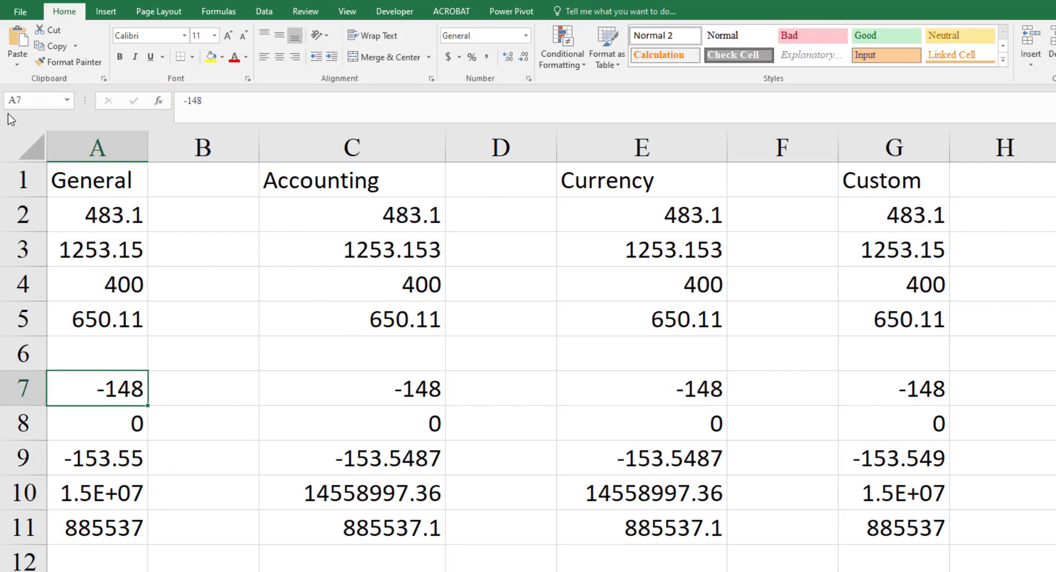
{"action": "key", "text": "ctrl+Up"}
{"action": "key", "text": "ctrl+Up"}
{"action": "key", "text": "ctrl+Right"}
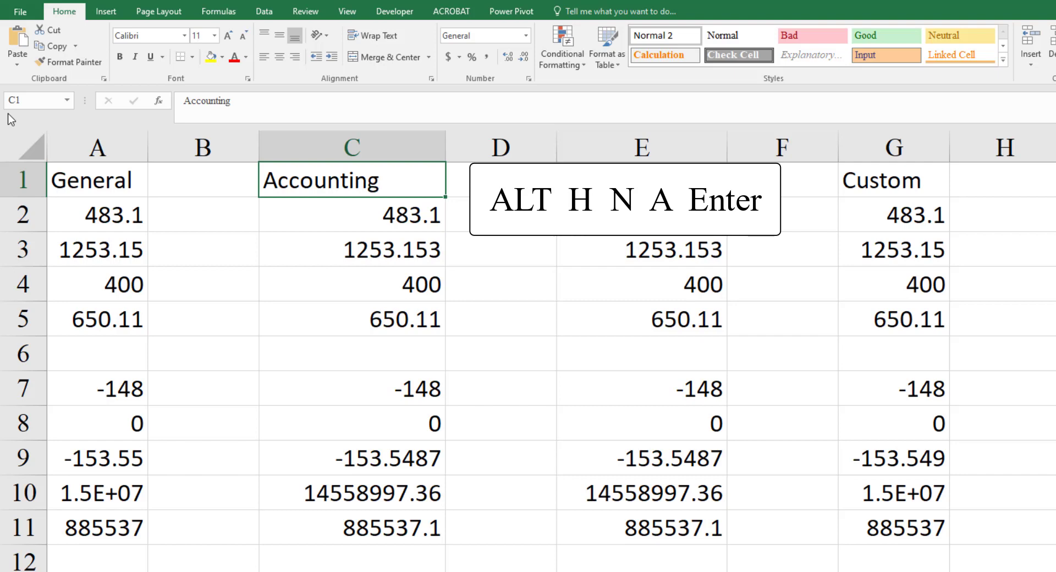
{"action": "key", "text": "ctrl+shift+Down"}
{"action": "key", "text": "ctrl+shift+Down"}
{"action": "key", "text": "ctrl+shift+Down"}
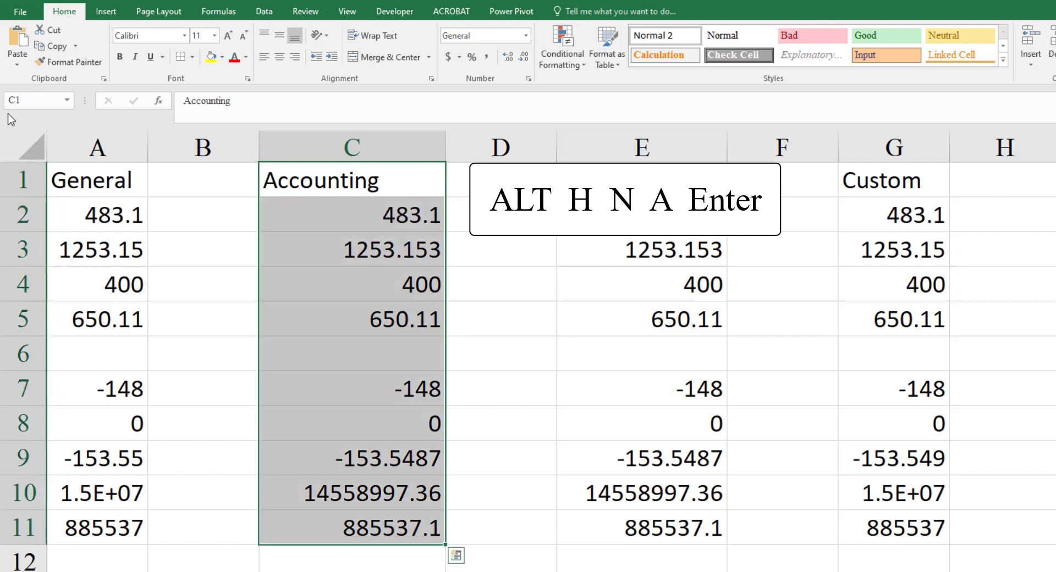
{"action": "key", "text": "alt"}
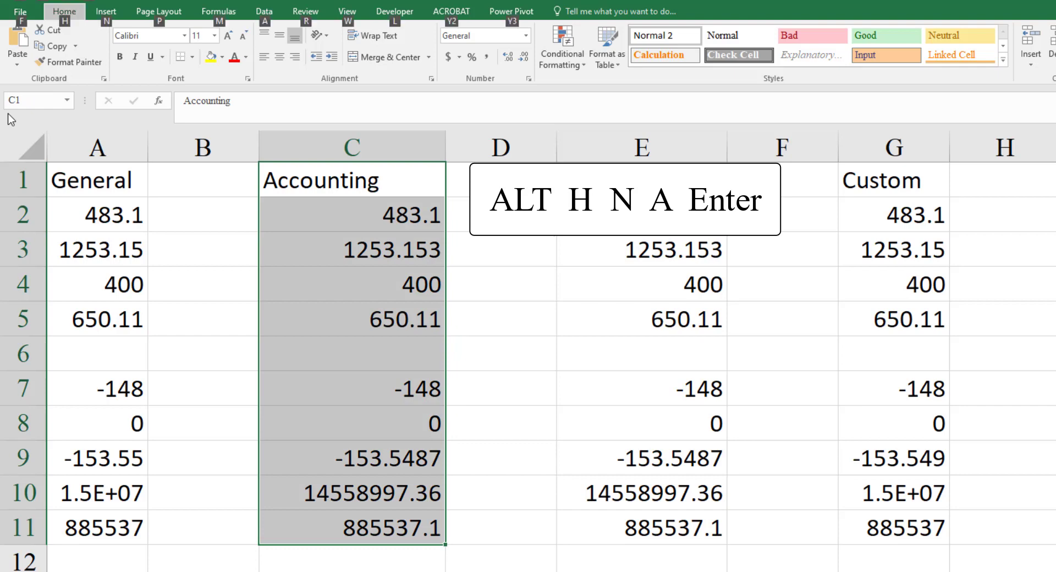
{"action": "key", "text": "h"}
{"action": "key", "text": "n"}
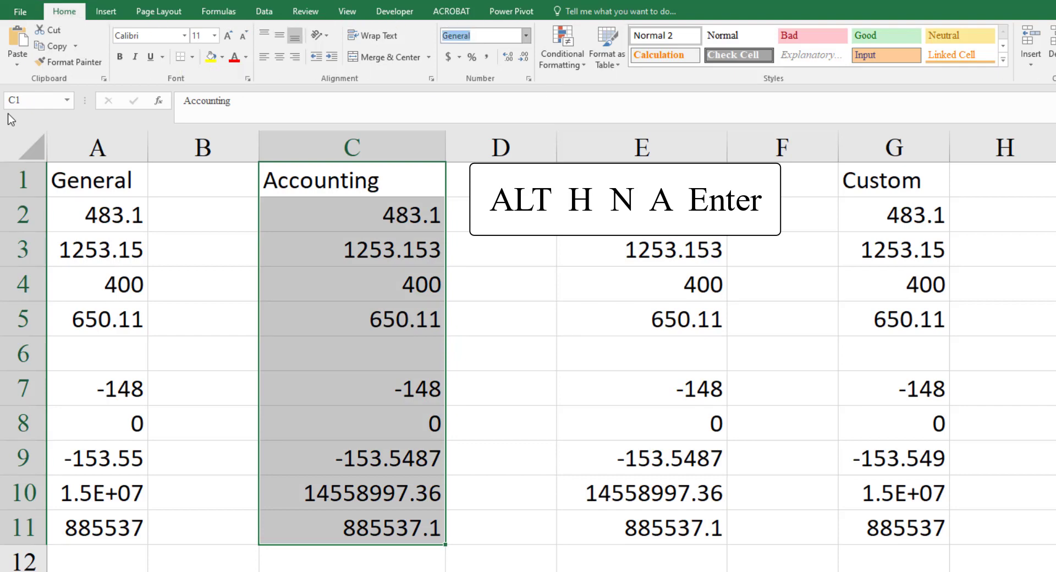
{"action": "key", "text": "a"}
{"action": "key", "text": "Return"}
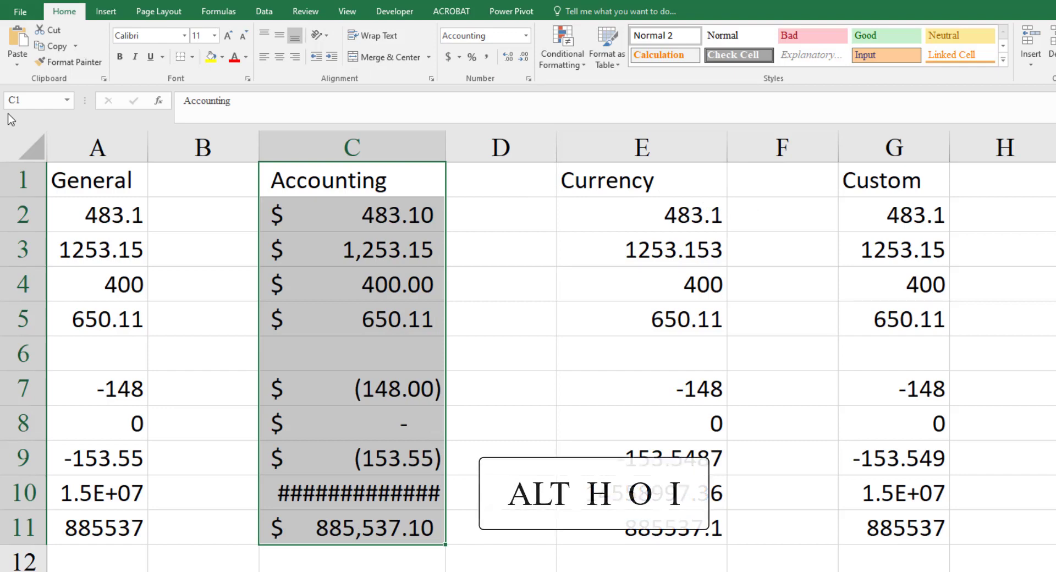
- AutoFit column C's width to the large number in cell C10
{"action": "key", "text": "Down"}
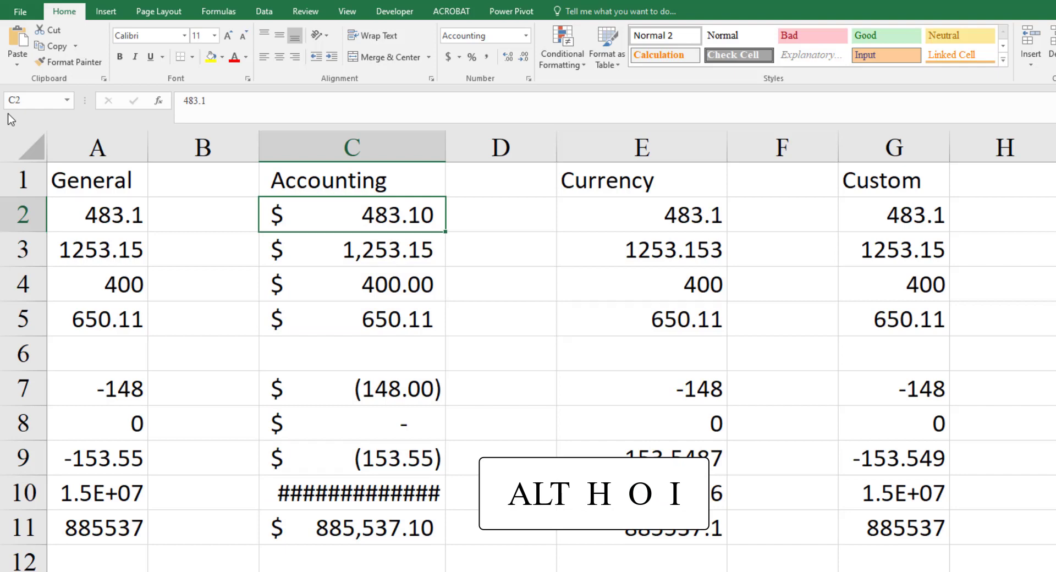
{"action": "key", "text": "Down"}
{"action": "key", "text": "Down"}
{"action": "key", "text": "Down"}
{"action": "key", "text": "Down"}
{"action": "key", "text": "Down"}
{"action": "key", "text": "Down"}
{"action": "key", "text": "Down"}
{"action": "key", "text": "Down"}
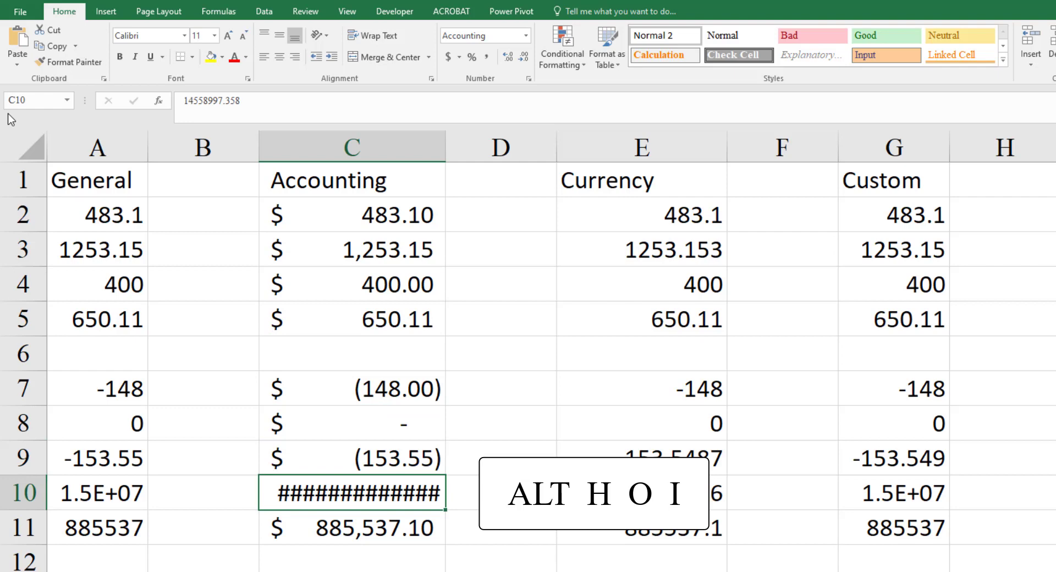
{"action": "key", "text": "alt+h"}
{"action": "key", "text": "o"}
{"action": "key", "text": "i"}
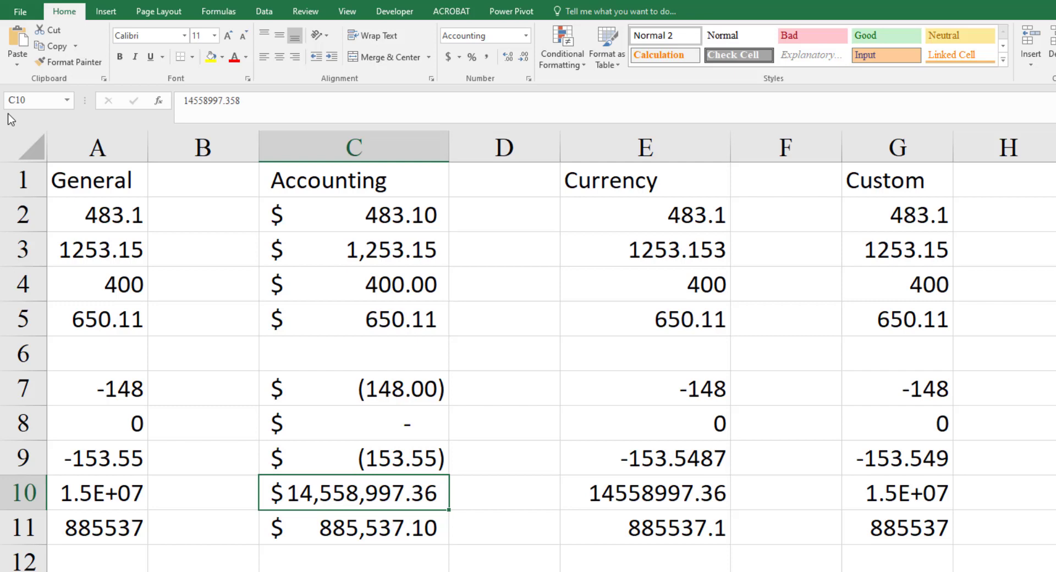
- Apply the Currency number format to the Currency column, range E1:E11
{"action": "key", "text": "Up"}
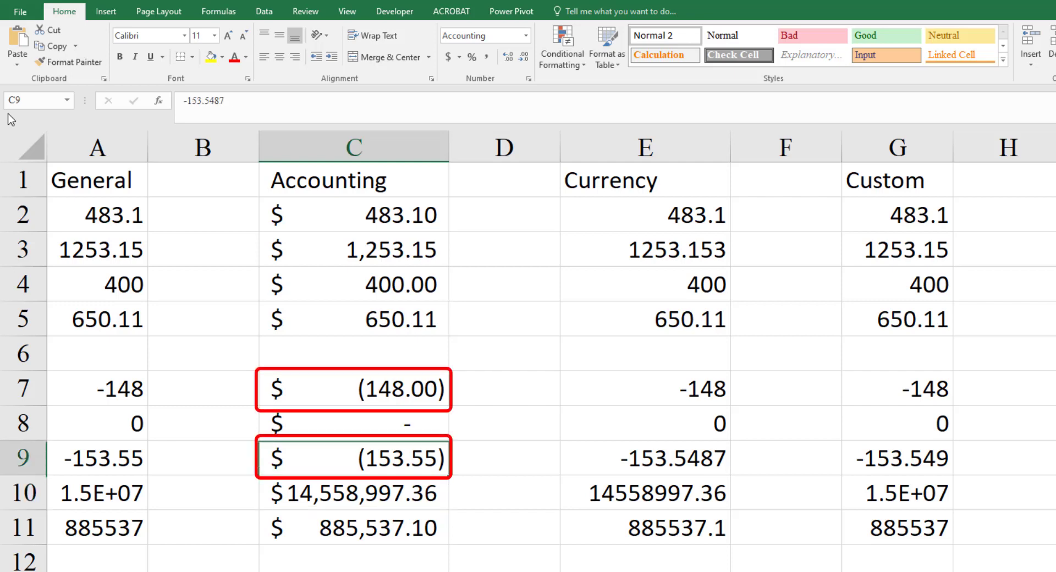
{"action": "key", "text": "Up"}
{"action": "key", "text": "Up"}
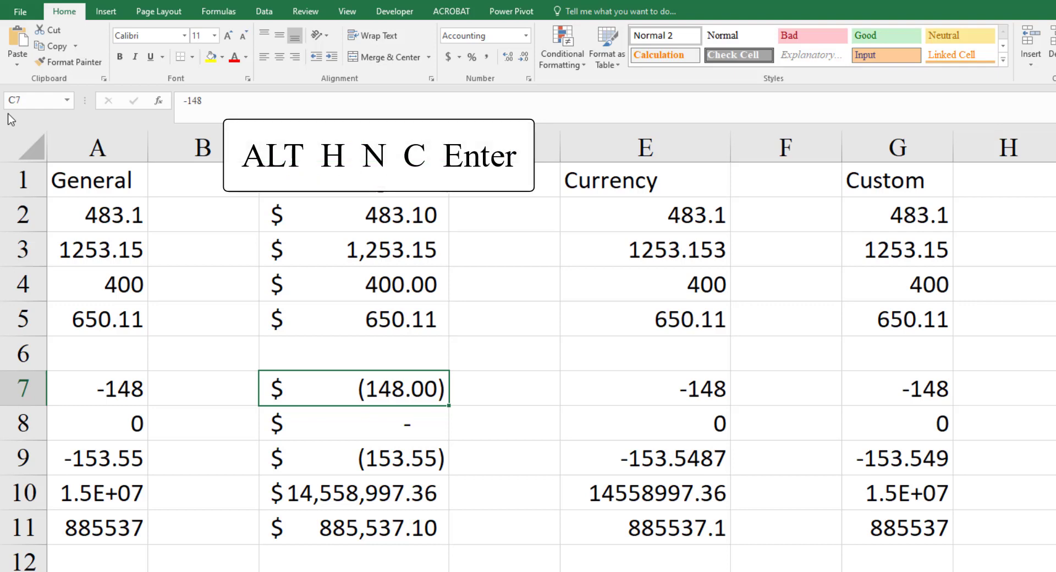
{"action": "key", "text": "ctrl+Up"}
{"action": "key", "text": "ctrl+Up"}
{"action": "key", "text": "Right"}
{"action": "key", "text": "Right"}
{"action": "key", "text": "shift+Down"}
{"action": "key", "text": "shift+Down"}
{"action": "key", "text": "shift+Down"}
{"action": "key", "text": "shift+Down"}
{"action": "key", "text": "shift+Down"}
{"action": "key", "text": "shift+Down"}
{"action": "key", "text": "shift+Down"}
{"action": "key", "text": "shift+Down"}
{"action": "key", "text": "shift+Down"}
{"action": "key", "text": "shift+Down"}
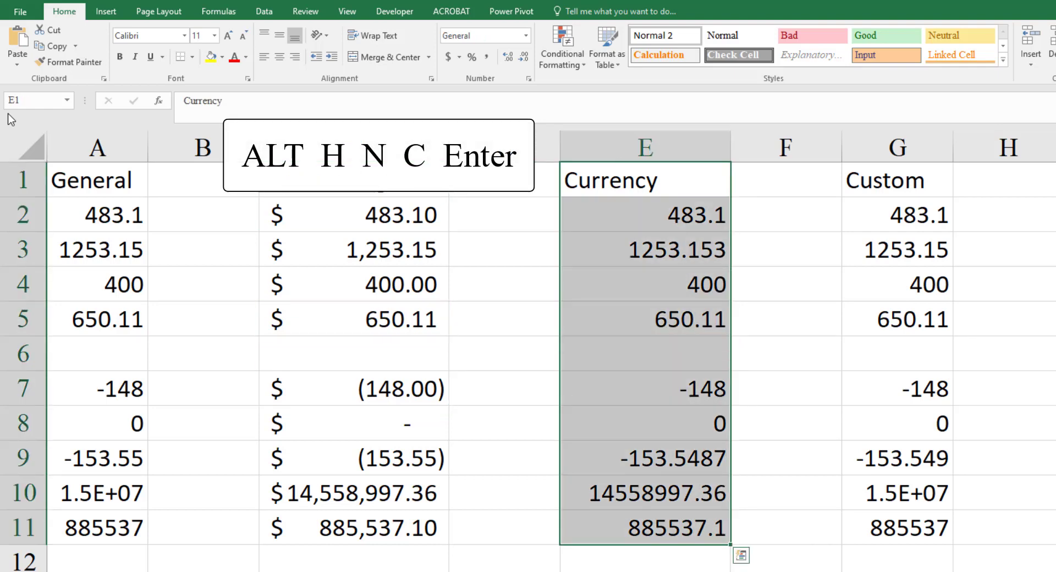
{"action": "key", "text": "alt"}
{"action": "type", "text": "h"}
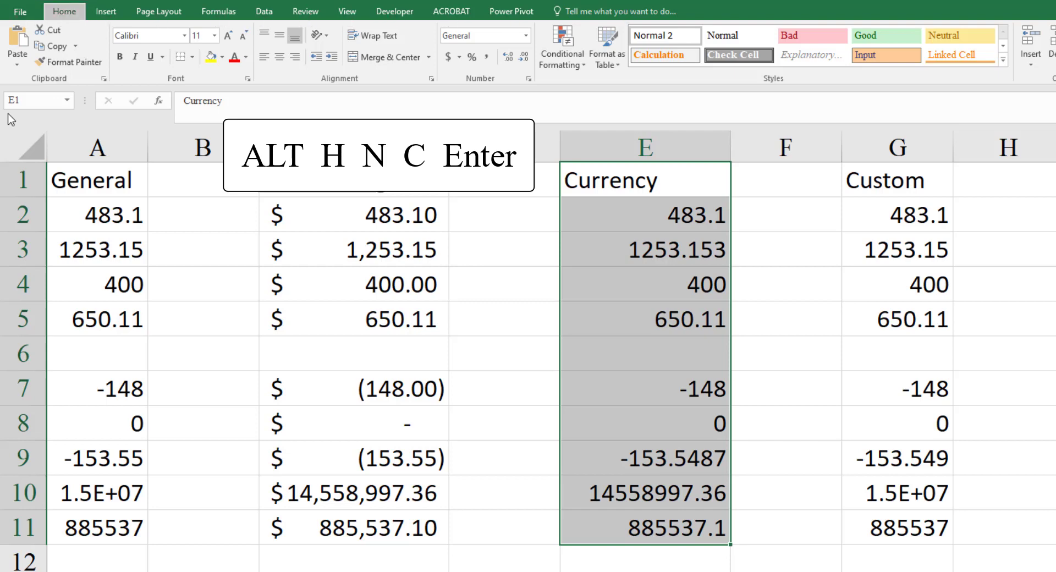
{"action": "type", "text": "nC"}
{"action": "key", "text": "Return"}
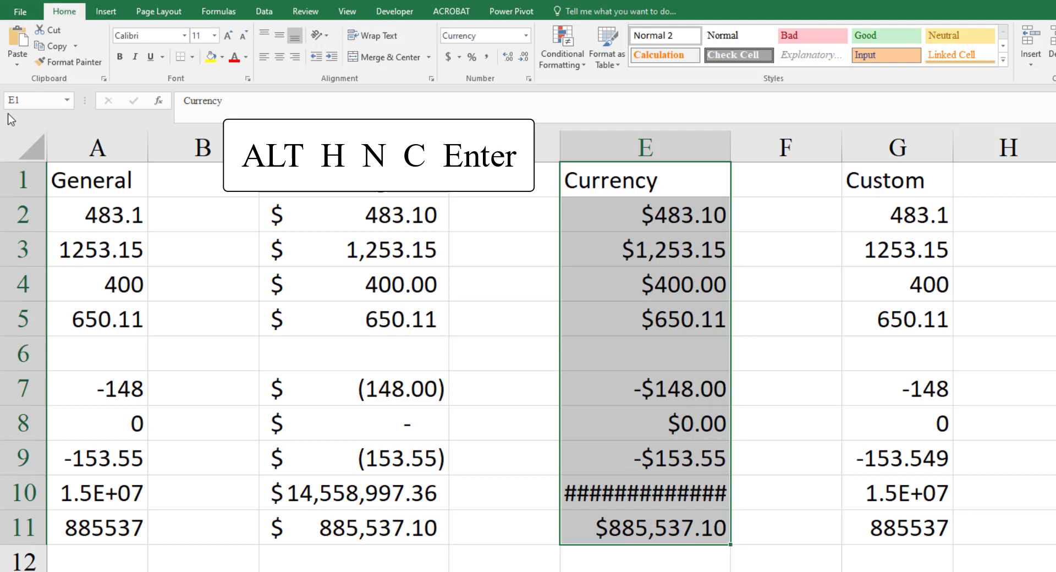
- AutoFit column E's width to the large number in cell E10
{"action": "key", "text": "ctrl+Down"}
{"action": "key", "text": "ctrl+Down"}
{"action": "key", "text": "ctrl+Down"}
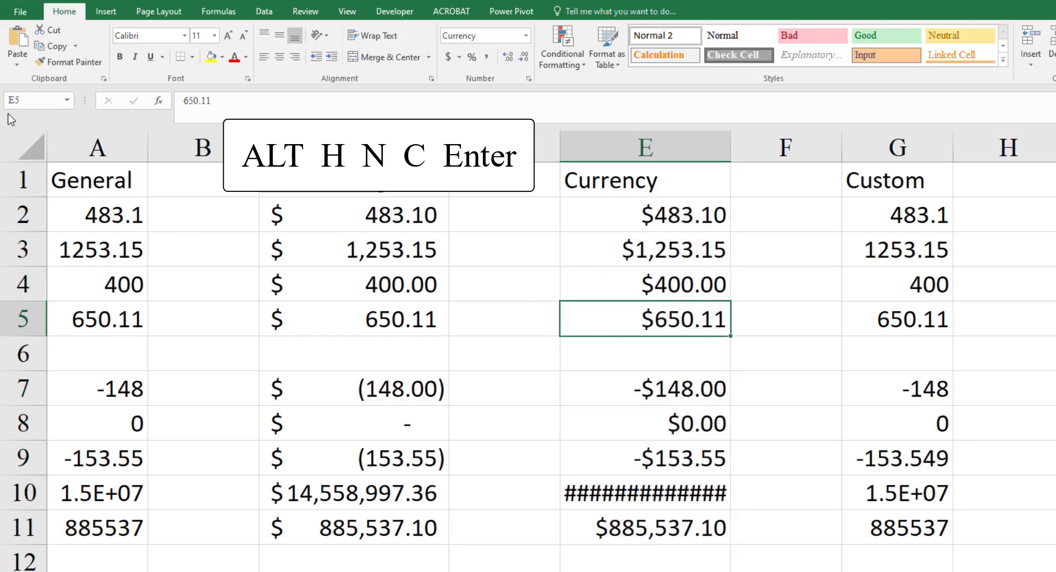
{"action": "key", "text": "Up"}
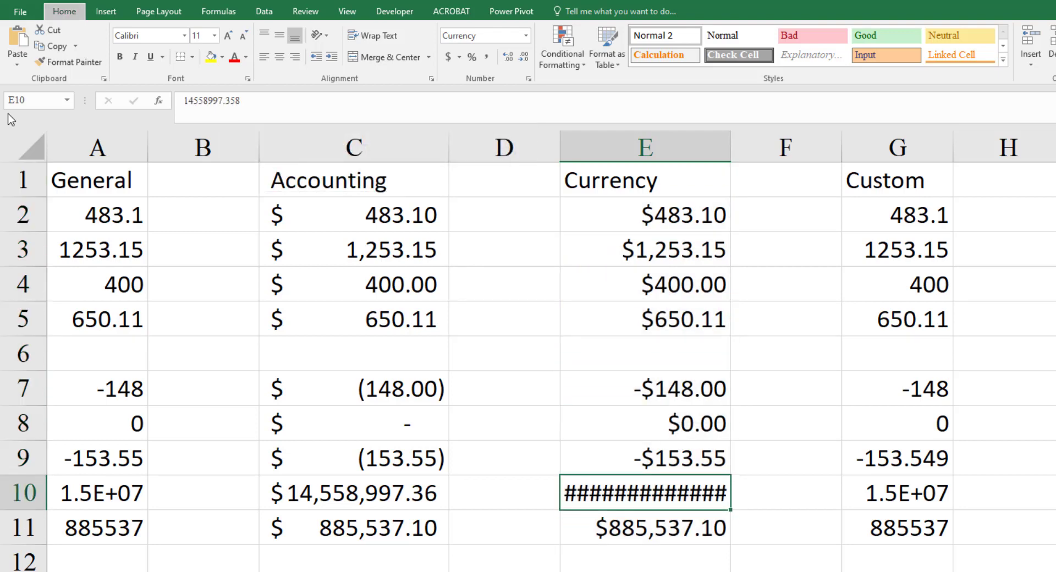
{"action": "key", "text": "alt+h"}
{"action": "key", "text": "o"}
{"action": "key", "text": "i"}
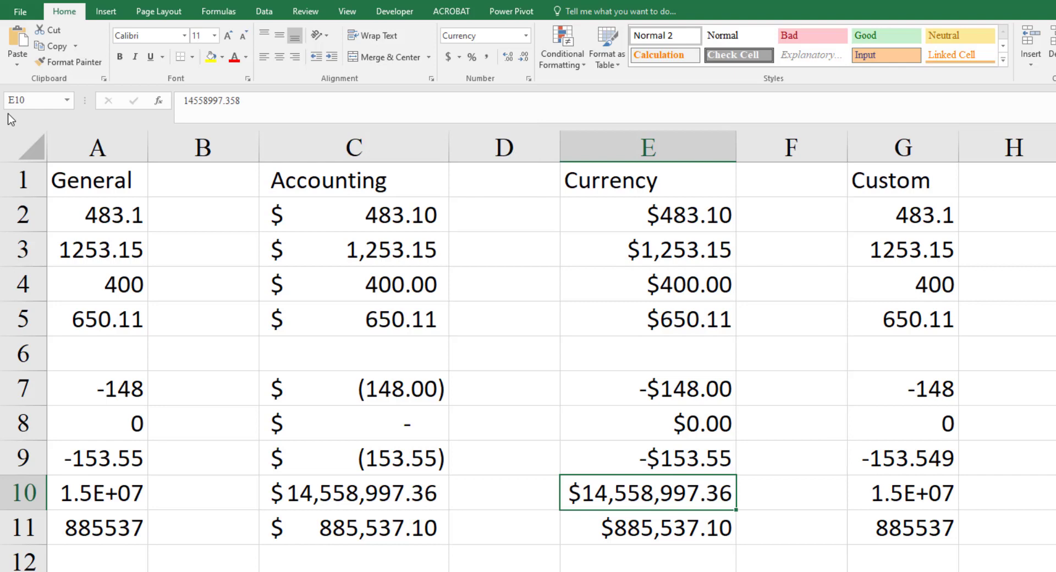
- Compare how the Accounting and Currency columns display the negative and zero values in rows 7 to 9
{"action": "key", "text": "Up"}
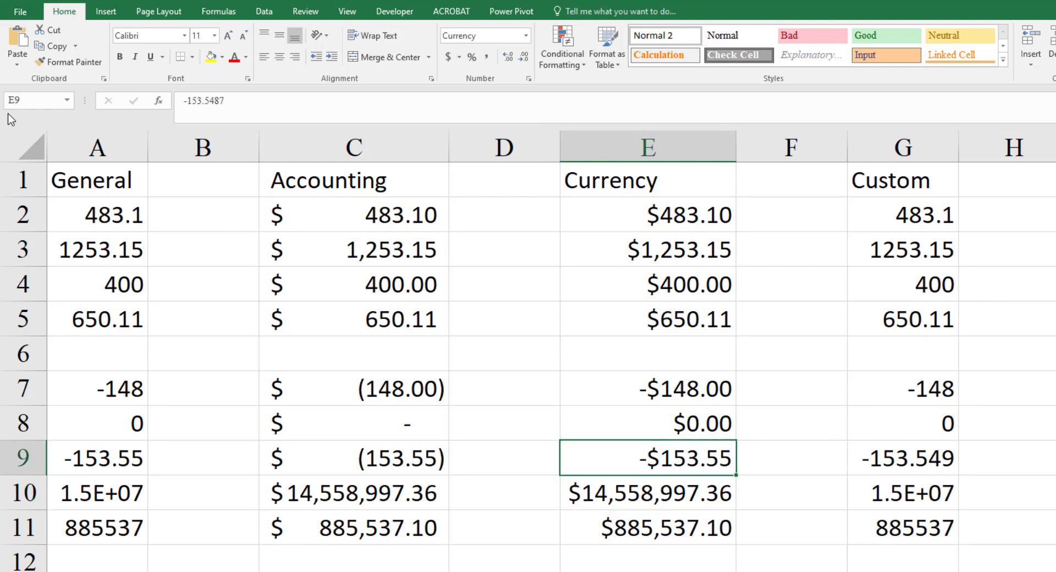
{"action": "key", "text": "shift+Left"}
{"action": "key", "text": "shift+Left"}
{"action": "key", "text": "shift+Up"}
{"action": "key", "text": "shift+Up"}
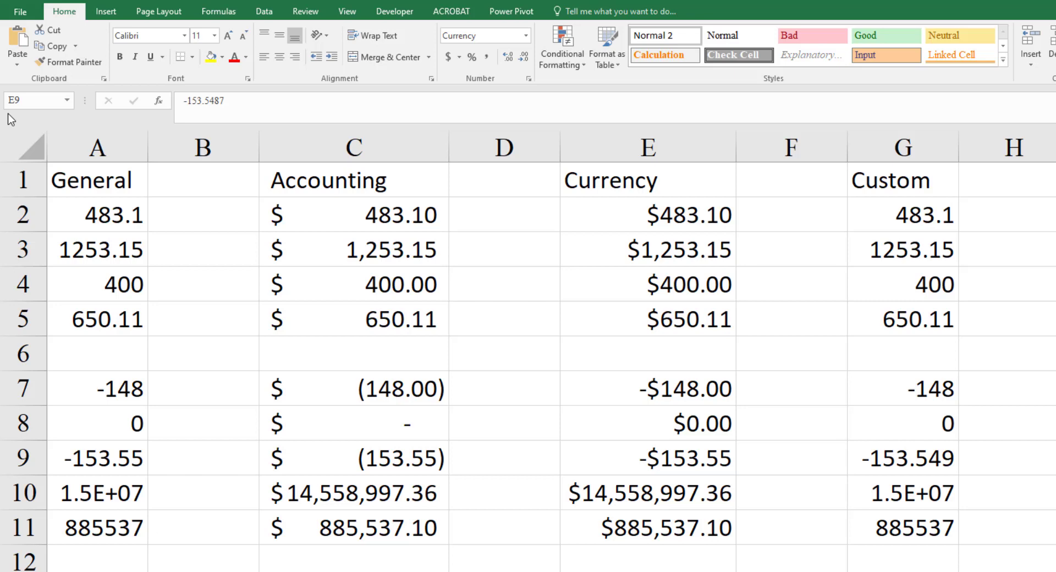
- Open the Format Cells dialog for the Custom column, range G1:G11, and place it between the Accounting and Custom columns
{"action": "left_click", "coordinate": [910, 182]}
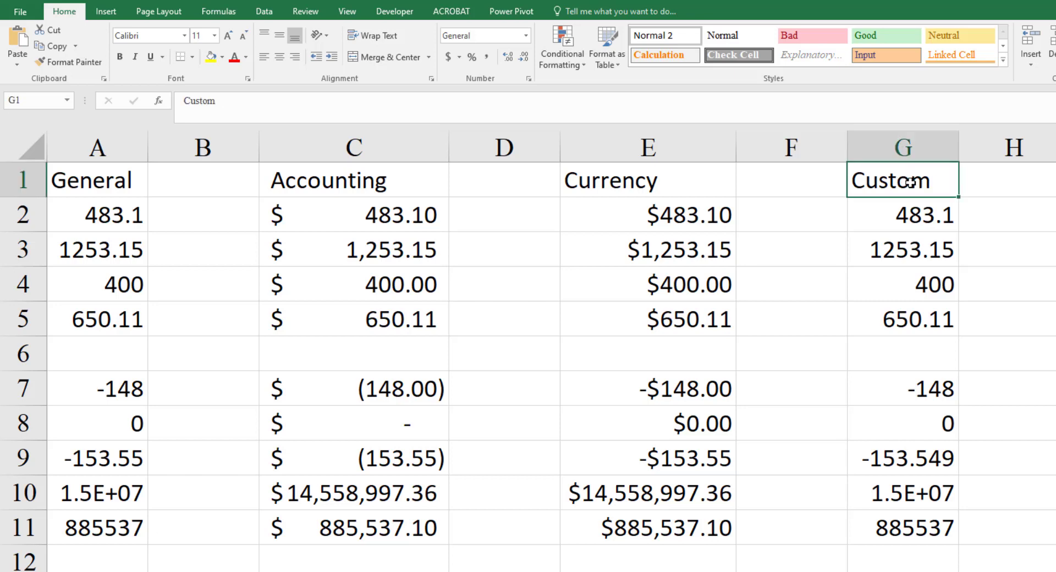
{"action": "key", "text": "ctrl+shift+Down"}
{"action": "key", "text": "ctrl+shift+Down"}
{"action": "key", "text": "ctrl+shift+Down"}
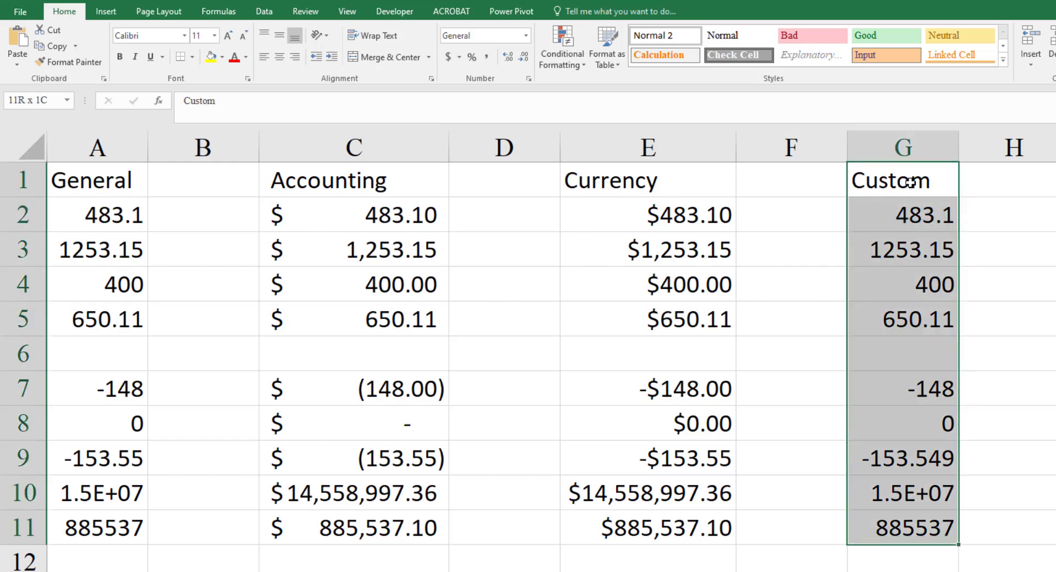
{"action": "key", "text": "ctrl+1"}
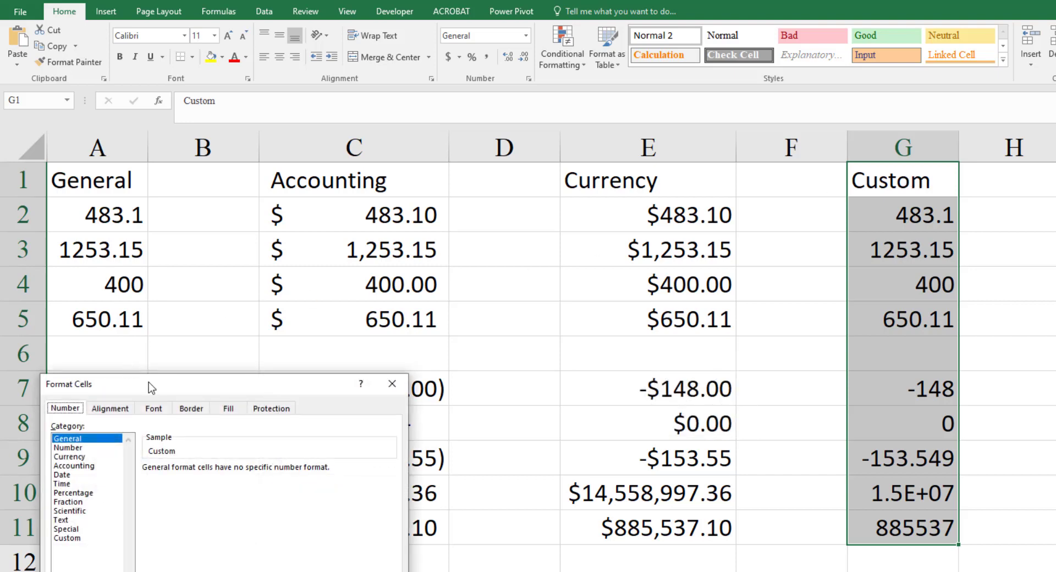
{"action": "left_click_drag", "start_coordinate": [149, 383], "coordinate": [550, 203]}
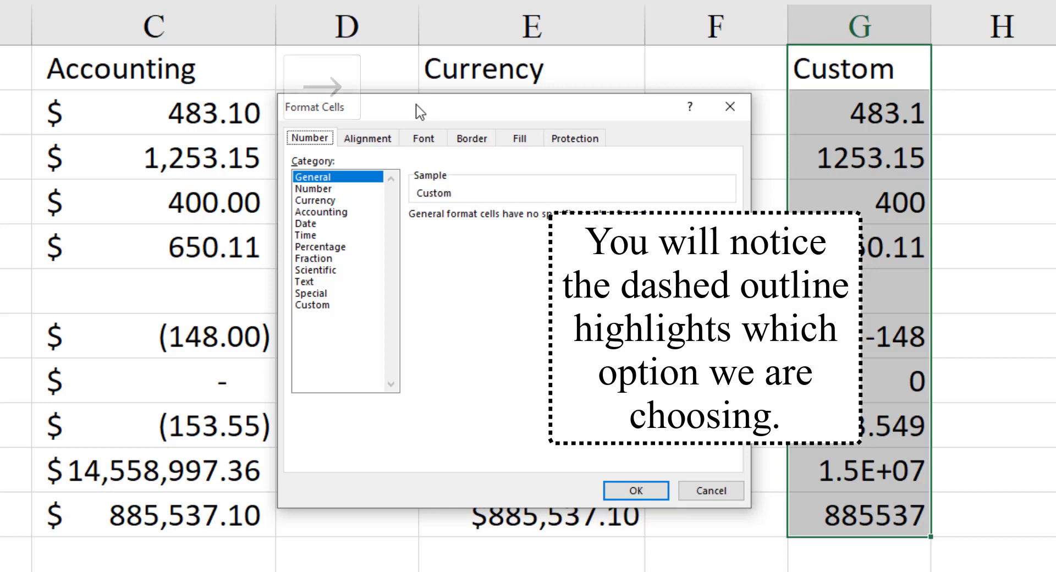
- Browse the other Format Cells pages, such as Alignment and Font, and return to the Number settings
{"action": "key", "text": "Right"}
{"action": "key", "text": "Right"}
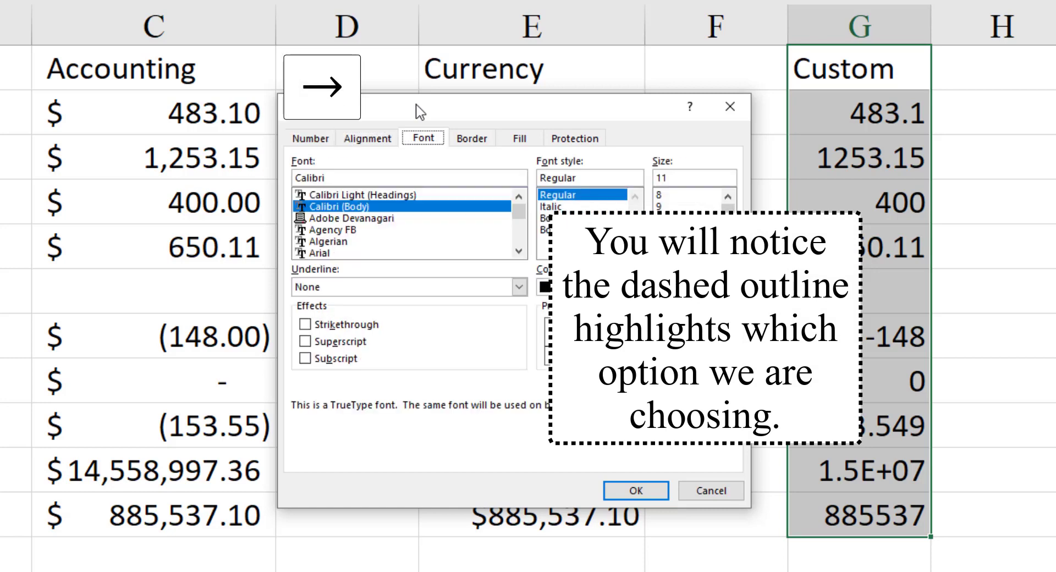
{"action": "key", "text": "Right"}
{"action": "key", "text": "Right"}
{"action": "key", "text": "Left"}
{"action": "key", "text": "Left"}
{"action": "key", "text": "Left"}
{"action": "key", "text": "Left"}
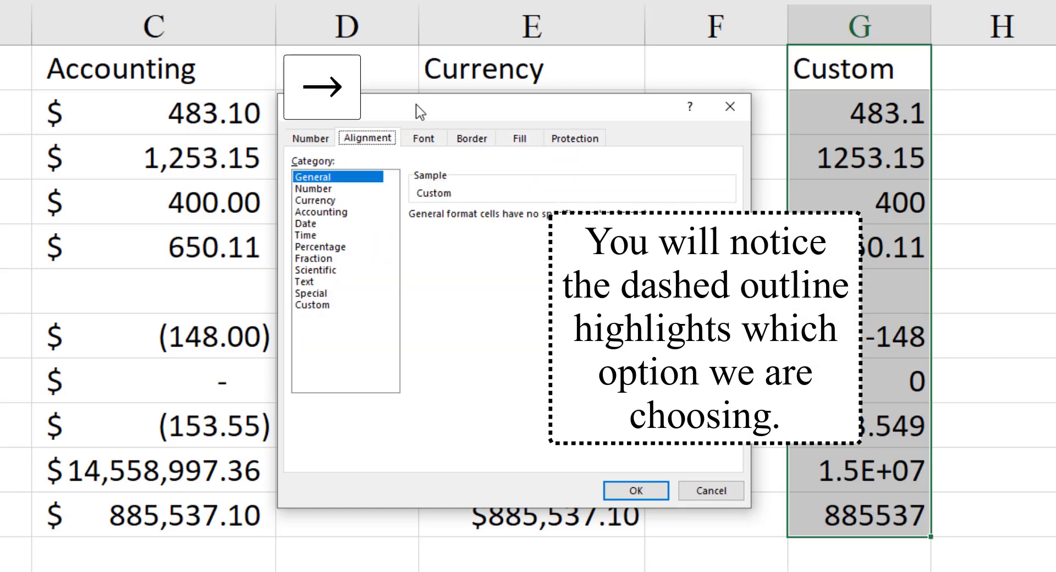
{"action": "key", "text": "Right"}
{"action": "key", "text": "Right"}
{"action": "key", "text": "Right"}
{"action": "key", "text": "Left"}
{"action": "key", "text": "Left"}
{"action": "key", "text": "Left"}
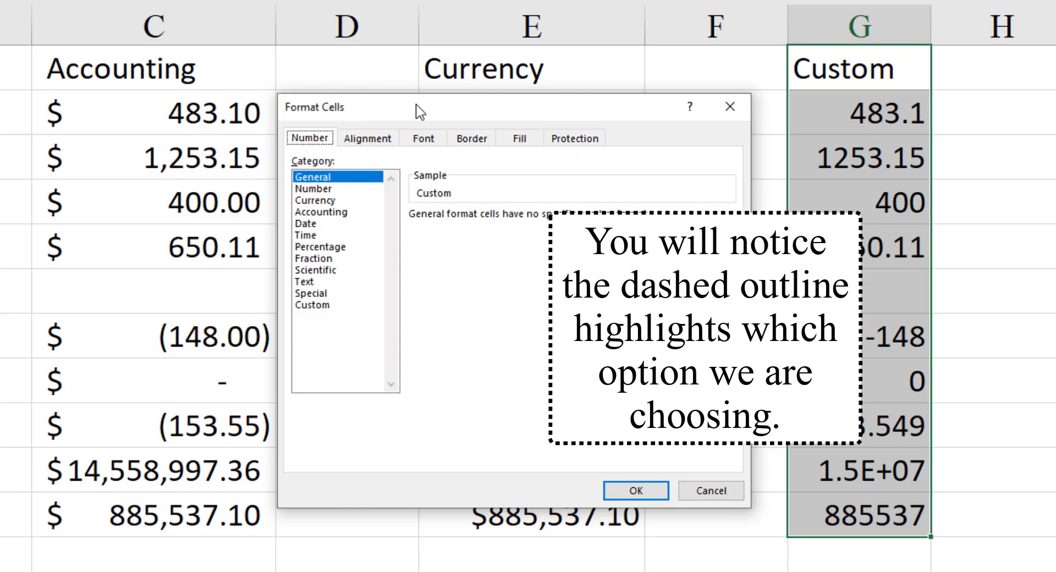
- Go through the number format categories for G1:G11 and choose the Currency category
{"action": "key", "text": "Tab"}
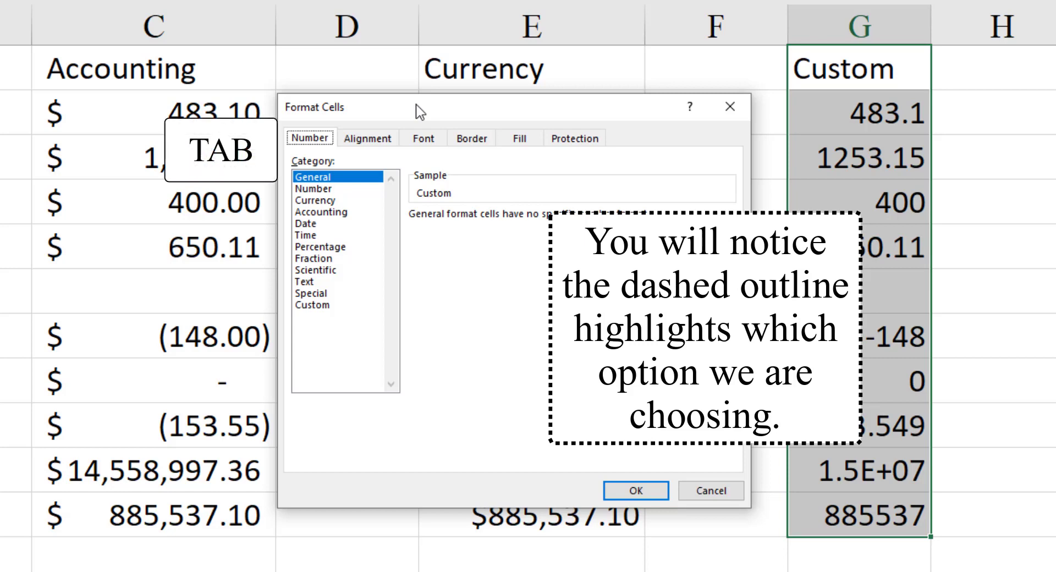
{"action": "key", "text": "Tab"}
{"action": "key", "text": "Down"}
{"action": "key", "text": "Down"}
{"action": "key", "text": "Down"}
{"action": "key", "text": "Down"}
{"action": "key", "text": "Down"}
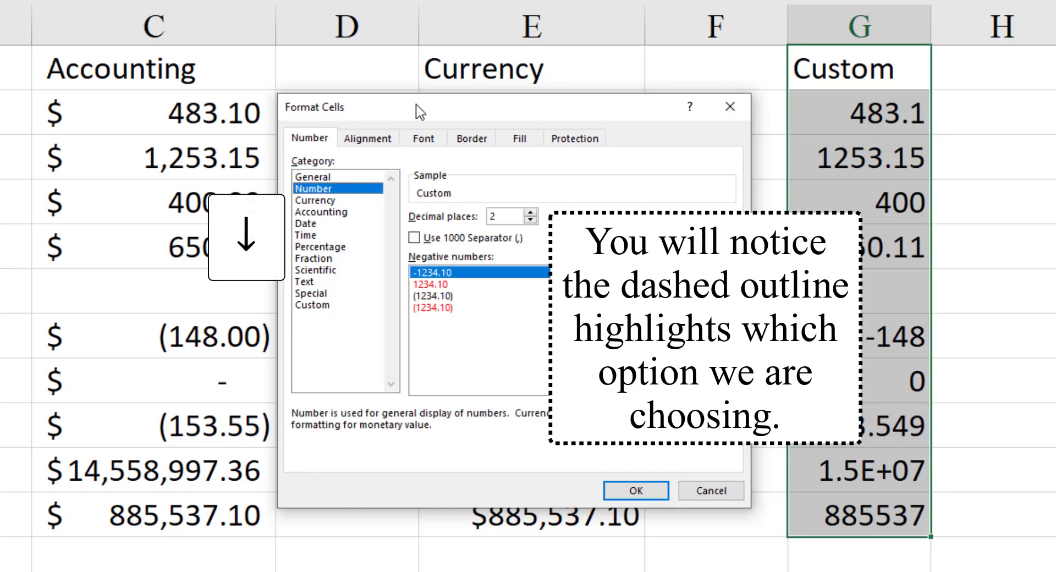
{"action": "key", "text": "Down"}
{"action": "key", "text": "Down"}
{"action": "key", "text": "Down"}
{"action": "key", "text": "Down"}
{"action": "key", "text": "Down"}
{"action": "key", "text": "Down"}
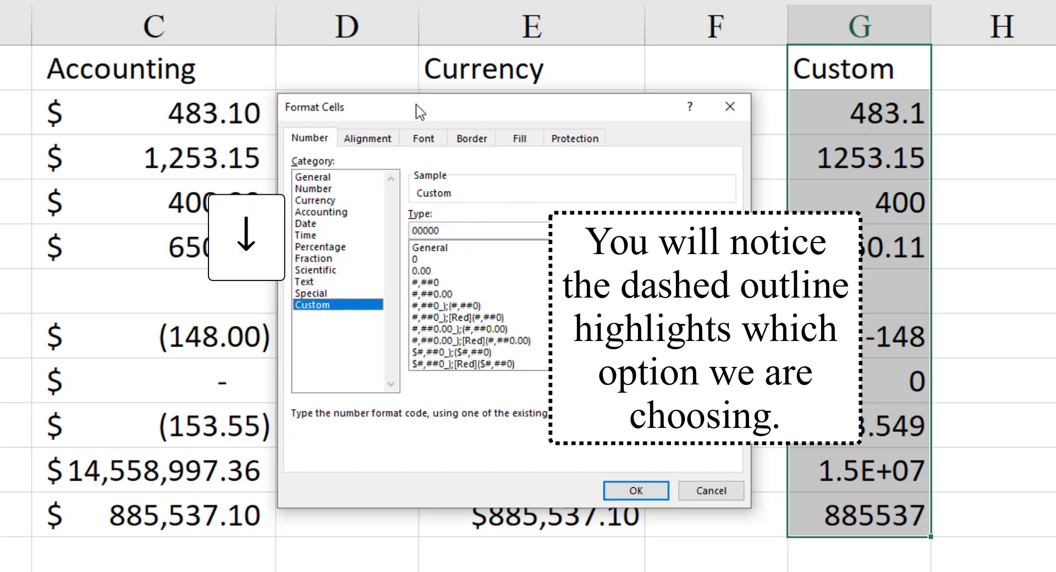
{"action": "key", "text": "Up"}
{"action": "key", "text": "Up"}
{"action": "key", "text": "Up"}
{"action": "key", "text": "Up"}
{"action": "key", "text": "Up"}
{"action": "key", "text": "Up"}
{"action": "key", "text": "Up"}
{"action": "key", "text": "Up"}
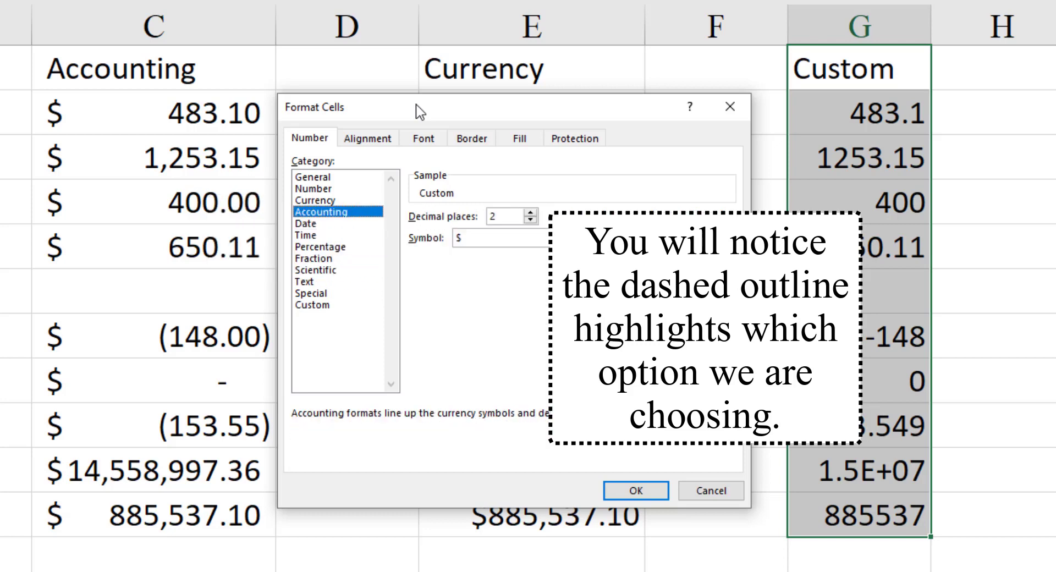
{"action": "key", "text": "Up"}
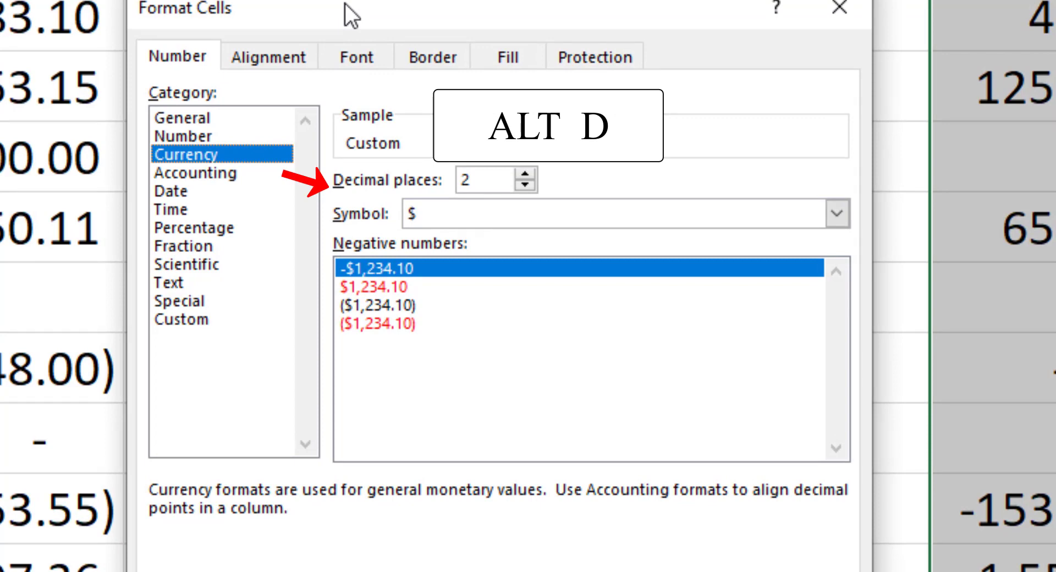
- Try raising and lowering the decimal places of the Currency format for G1:G11 in single increments
{"action": "key", "text": "alt+d"}
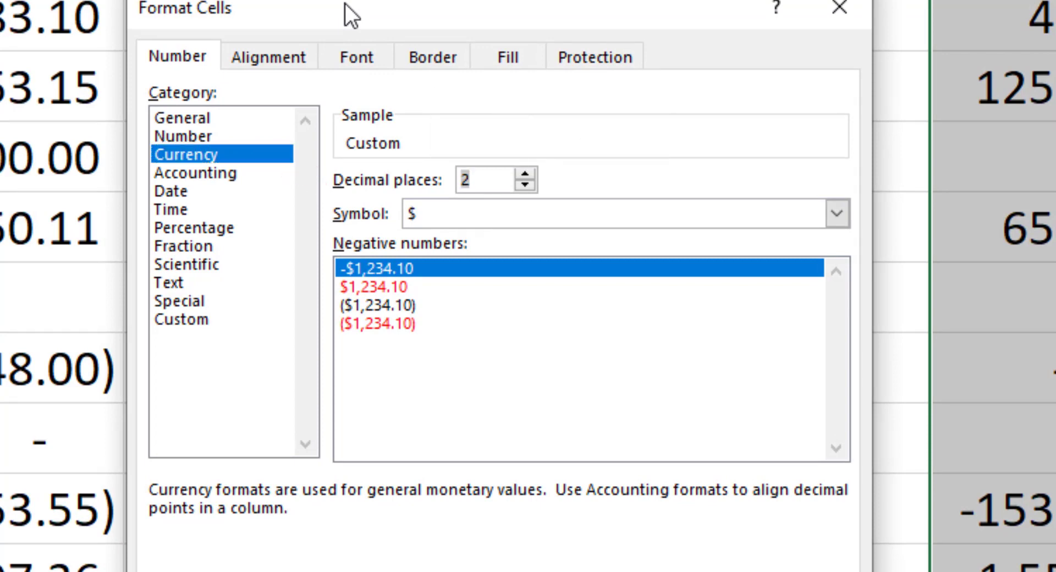
{"action": "key", "text": "Up"}
{"action": "key", "text": "Up"}
{"action": "key", "text": "Down"}
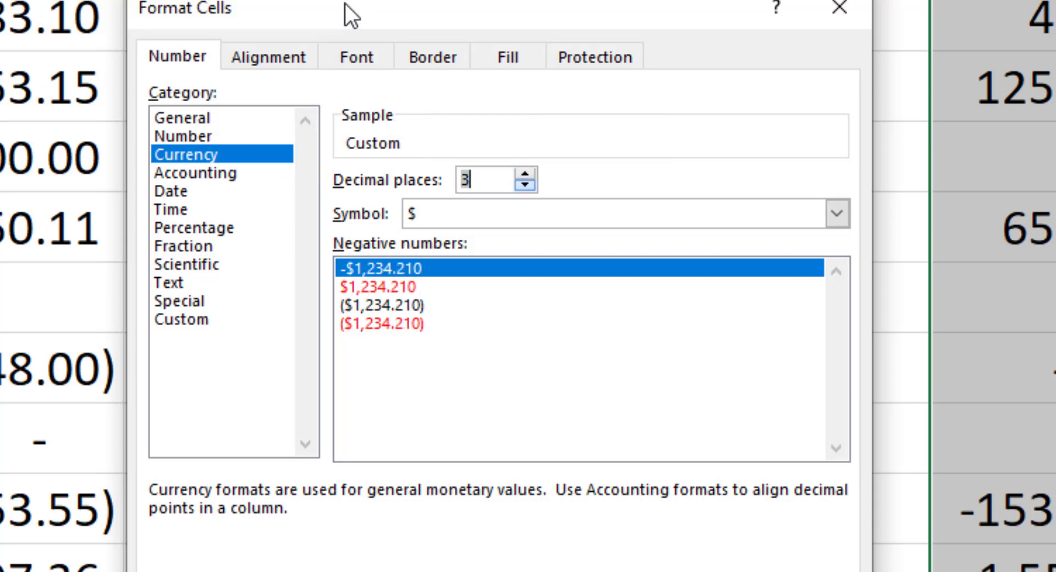
{"action": "key", "text": "Down"}
{"action": "key", "text": "Down"}
{"action": "key", "text": "Up"}
{"action": "key", "text": "Up"}
{"action": "key", "text": "Up"}
{"action": "key", "text": "Down"}
- Enter 13 decimal places for the Currency format, and replace that value with 3
{"action": "type", "text": "13"}
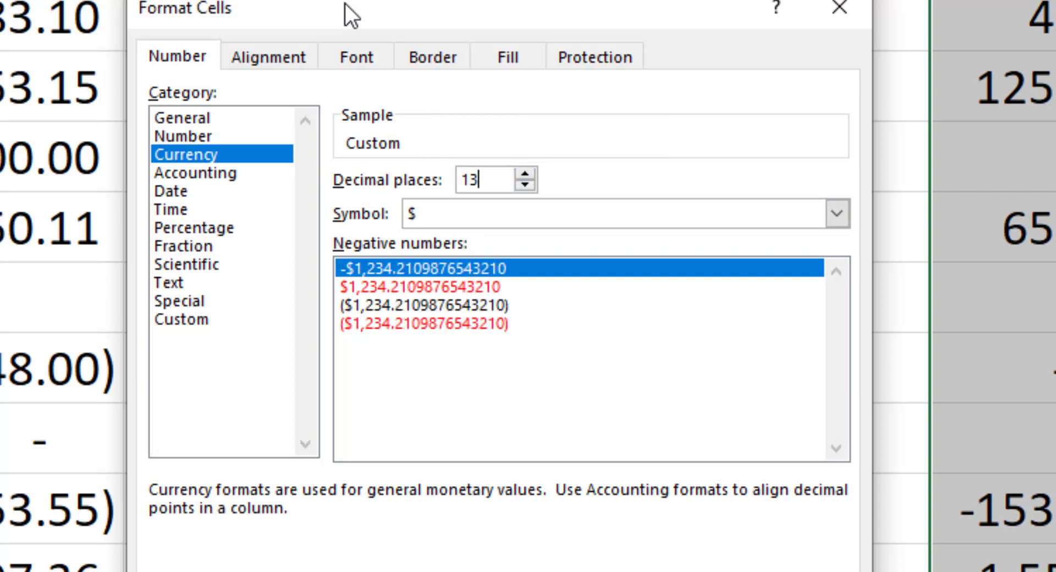
{"action": "key", "text": "BackSpace"}
{"action": "key", "text": "BackSpace"}
{"action": "type", "text": "3"}
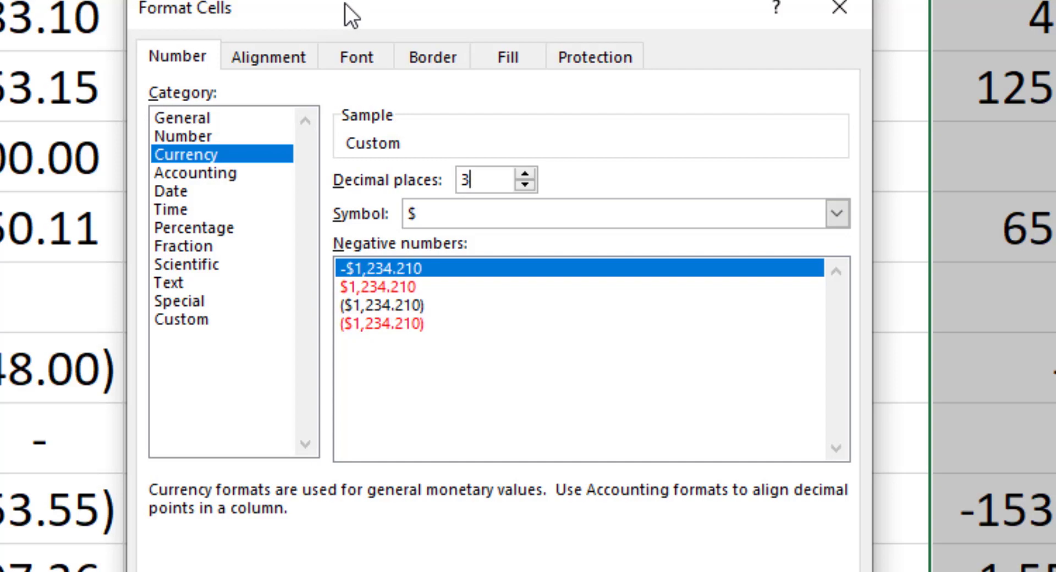
- Go to the Alignment settings and toggle Merge cells on and off, leaving it off
{"action": "key", "text": "shift+Tab"}
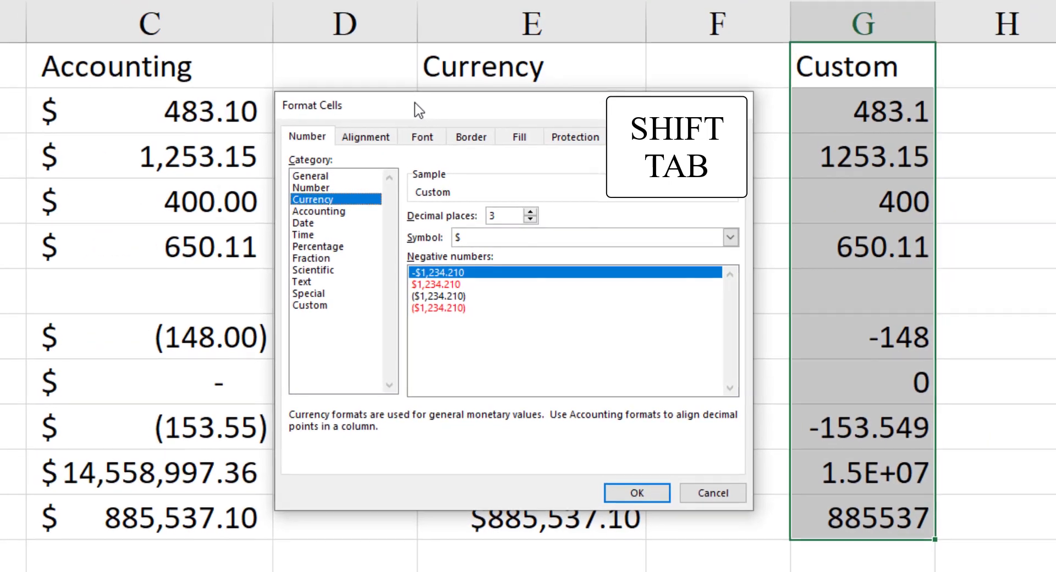
{"action": "key", "text": "shift+Tab"}
{"action": "key", "text": "shift+Tab"}
{"action": "key", "text": "Right"}
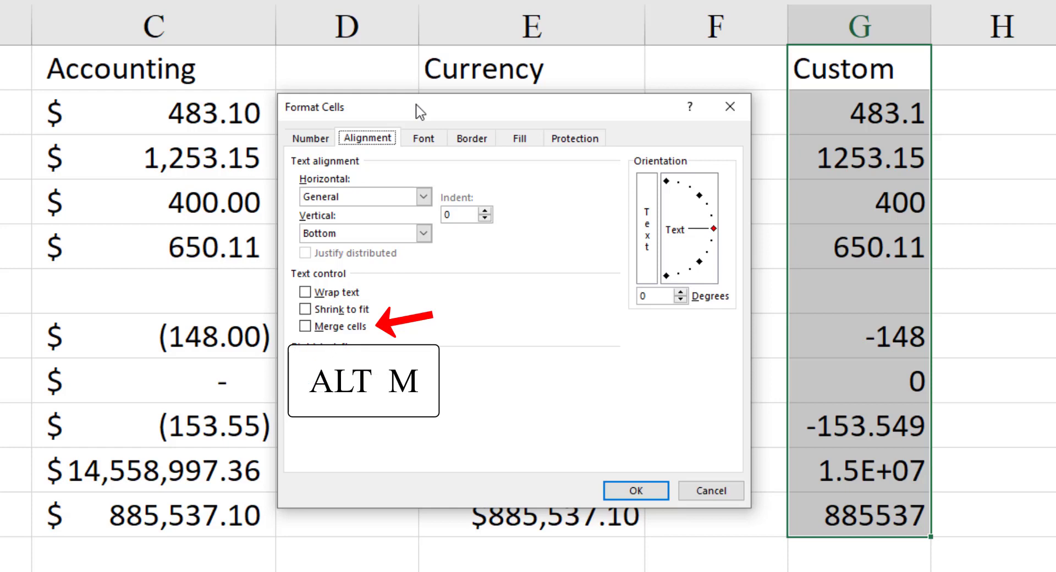
{"action": "key", "text": "alt+m"}
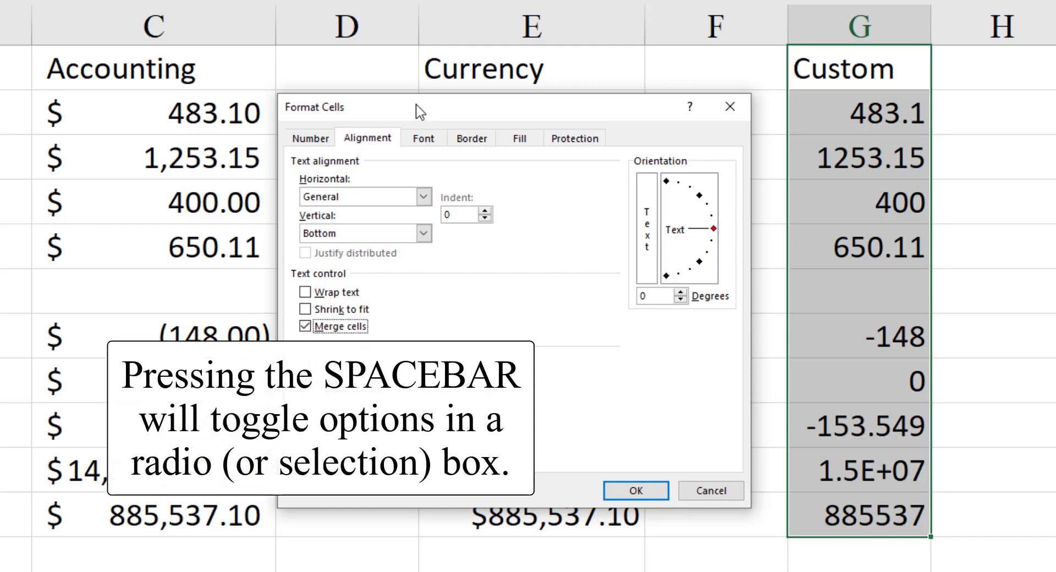
{"action": "key", "text": "space"}
{"action": "key", "text": "space"}
{"action": "key", "text": "space"}
{"action": "key", "text": "space"}
{"action": "key", "text": "space"}
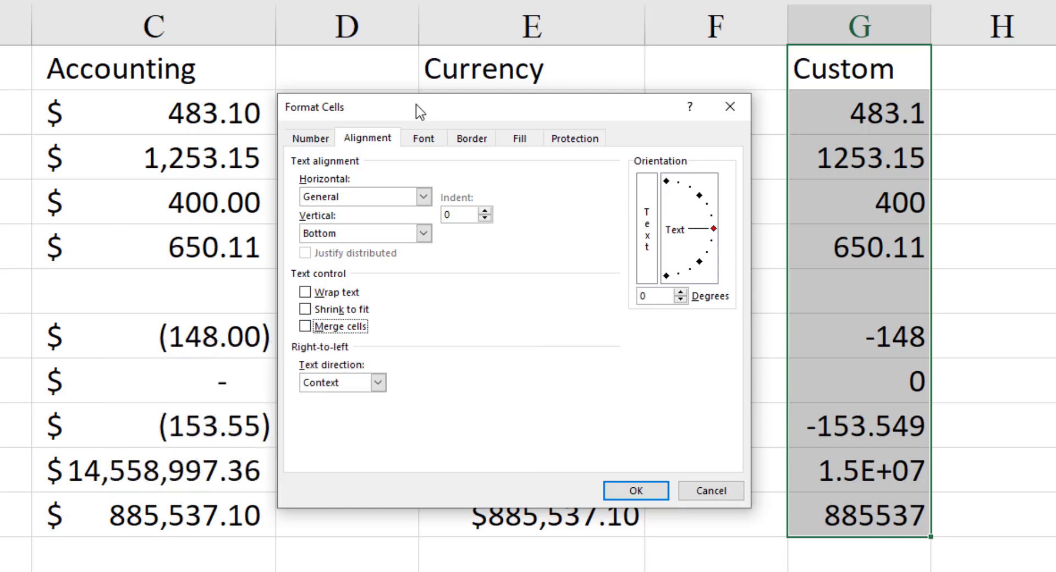
- Move back through the Alignment options and browse the Format Cells pages from Number through to Fill
{"action": "key", "text": "shift+Tab"}
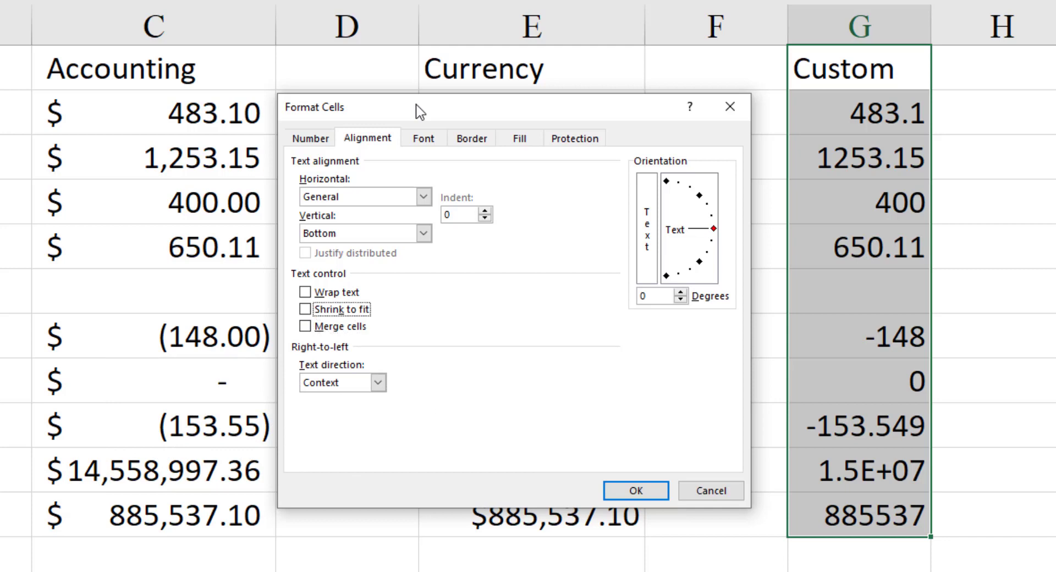
{"action": "key", "text": "shift+Tab"}
{"action": "key", "text": "shift+Tab"}
{"action": "key", "text": "shift+Tab"}
{"action": "key", "text": "shift+Tab"}
{"action": "key", "text": "shift+Tab"}
{"action": "key", "text": "Left"}
{"action": "key", "text": "Right"}
{"action": "key", "text": "Right"}
{"action": "key", "text": "Right"}
{"action": "key", "text": "Right"}
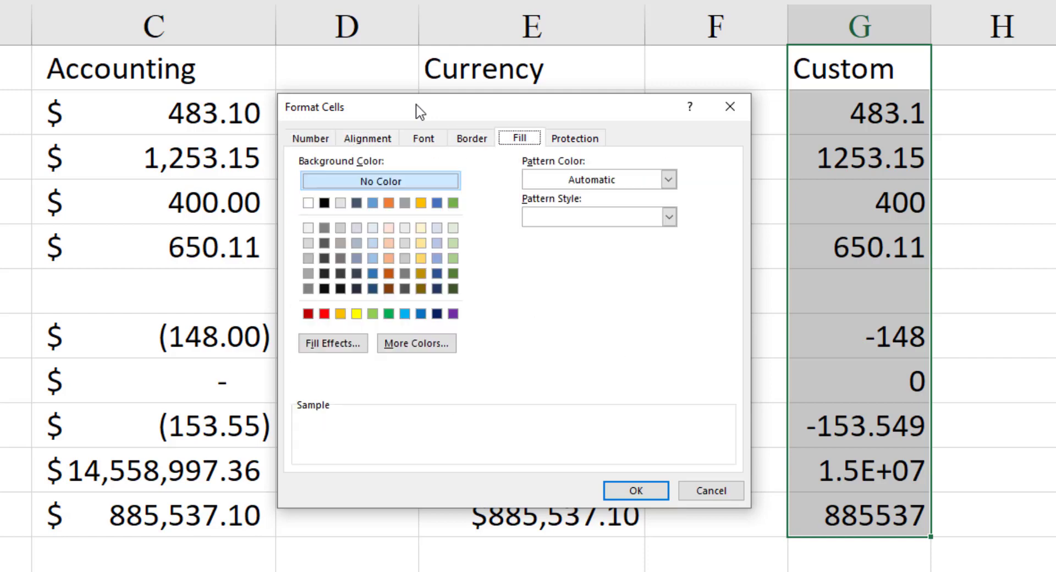
- Return to the Number settings and close Format Cells without applying any changes to G1:G11
{"action": "key", "text": "Left"}
{"action": "key", "text": "Left"}
{"action": "key", "text": "Left"}
{"action": "key", "text": "Left"}
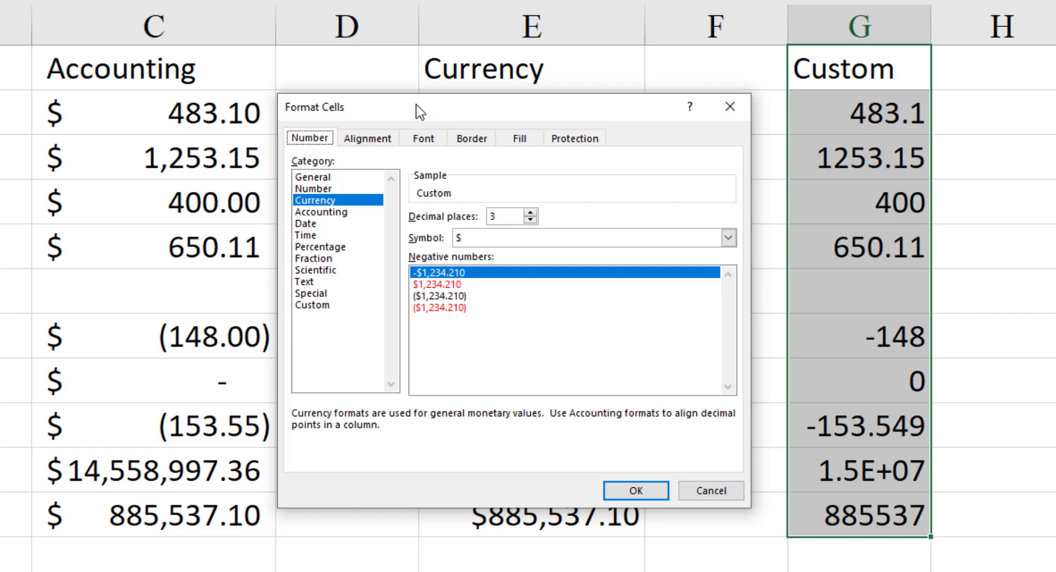
{"action": "key", "text": "Escape"}
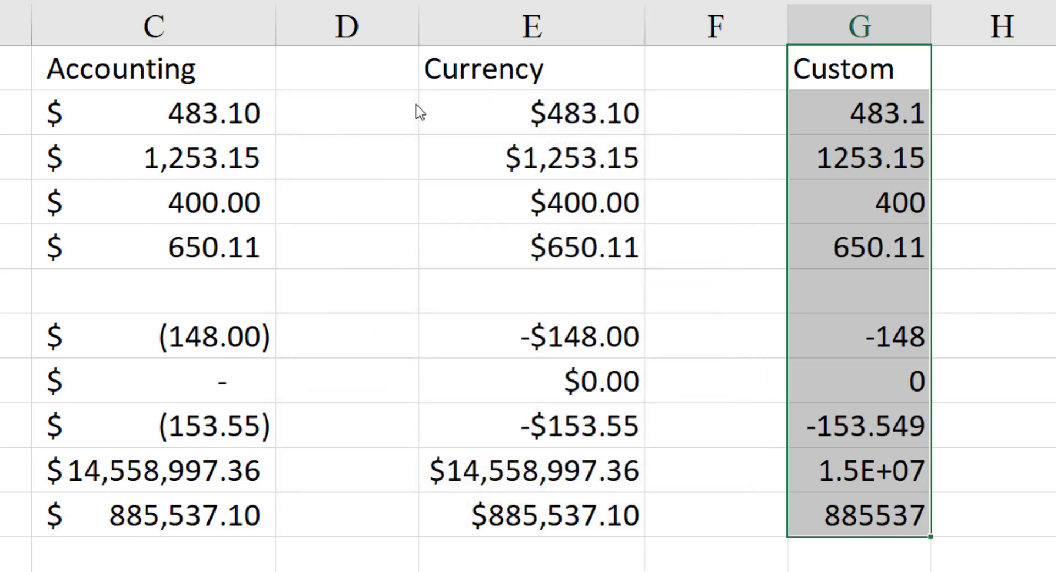